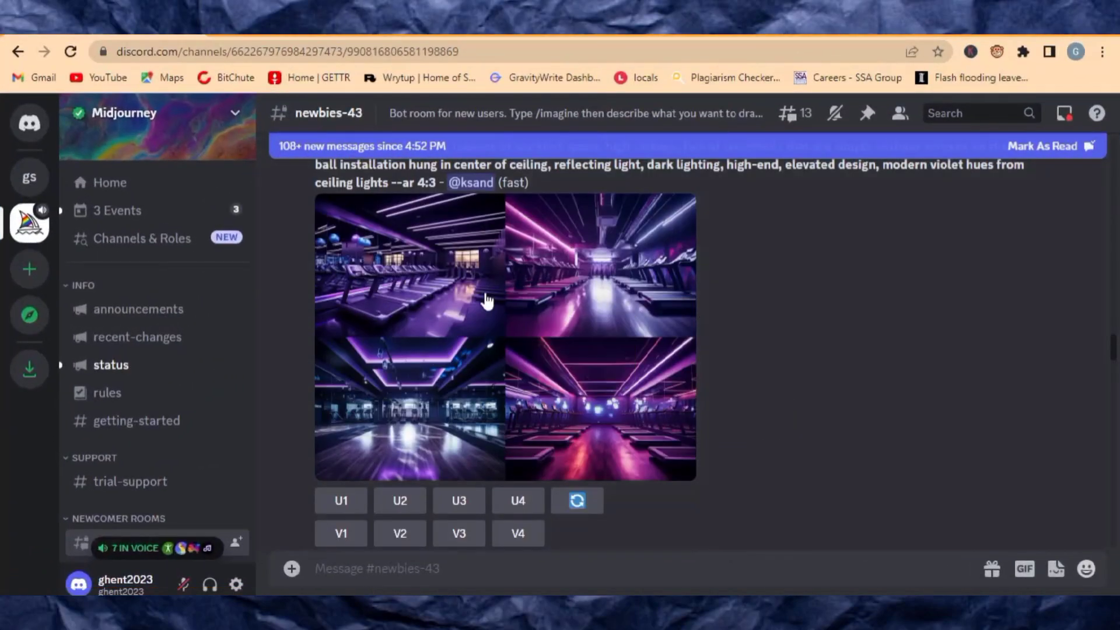
pyautogui.scroll(-5, 486, 299)
pyautogui.scroll(2, 484, 300)
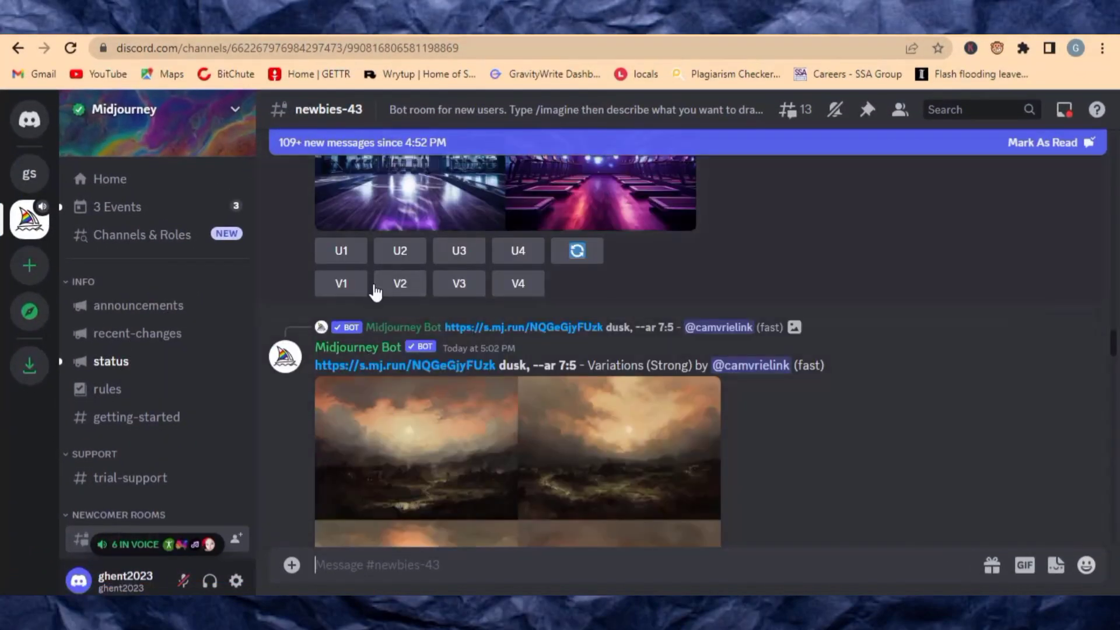
pyautogui.scroll(-5, 374, 290)
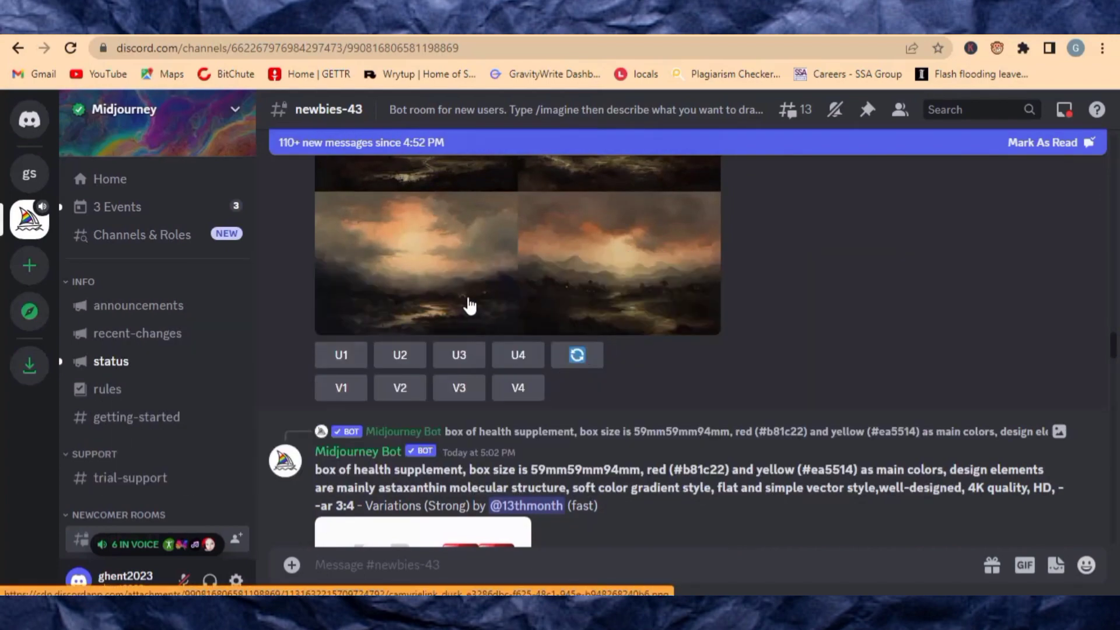
pyautogui.scroll(-3, 464, 315)
pyautogui.scroll(5, 441, 344)
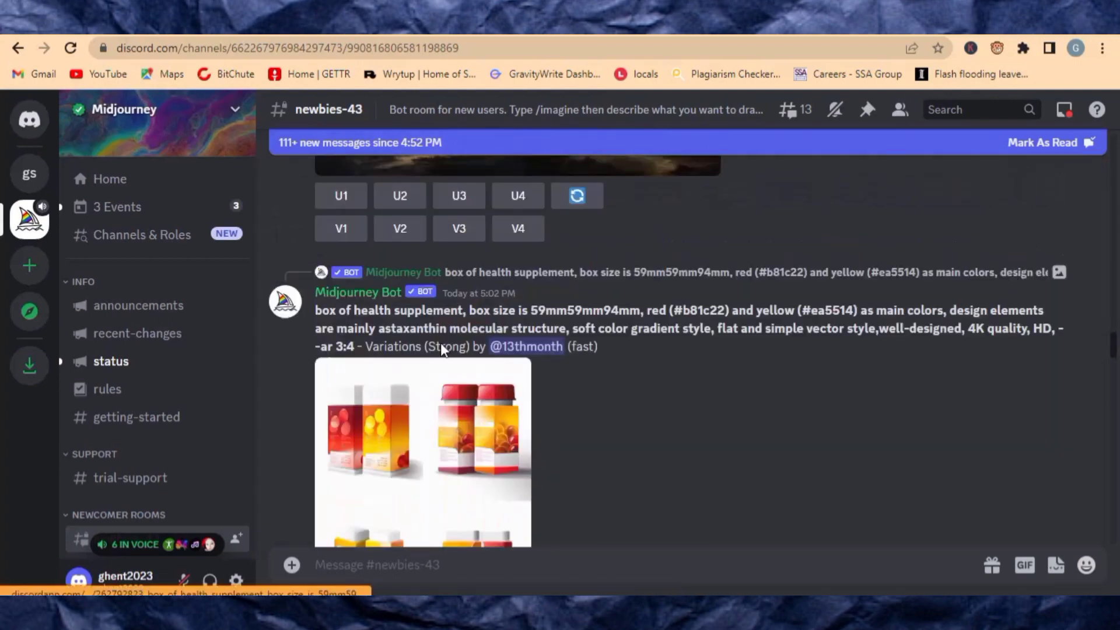
pyautogui.scroll(1, 431, 349)
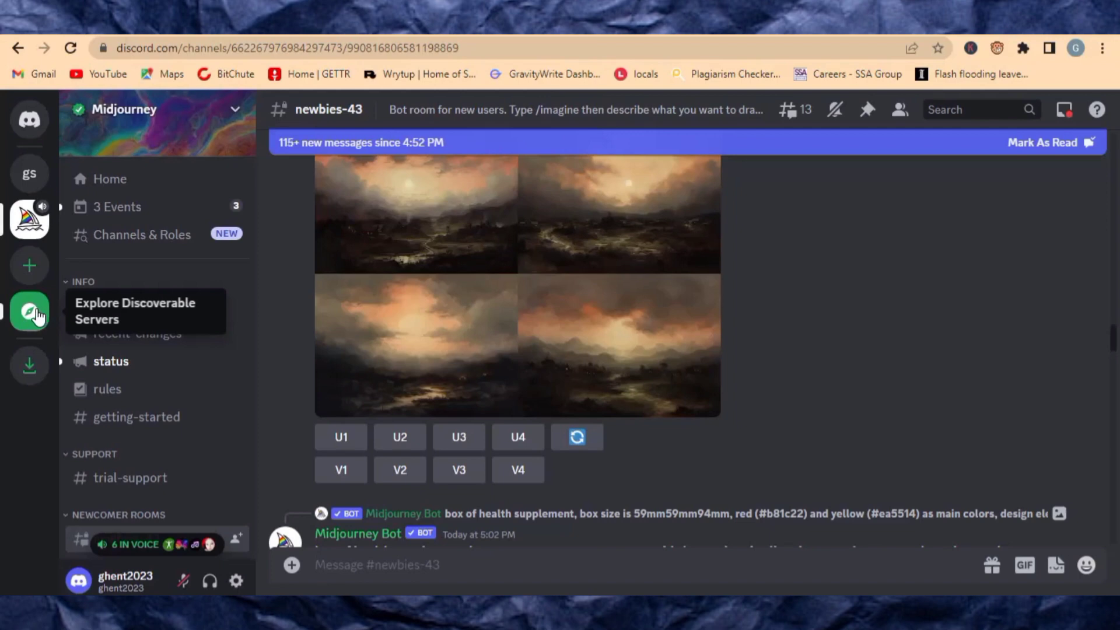
pyautogui.click(36, 314)
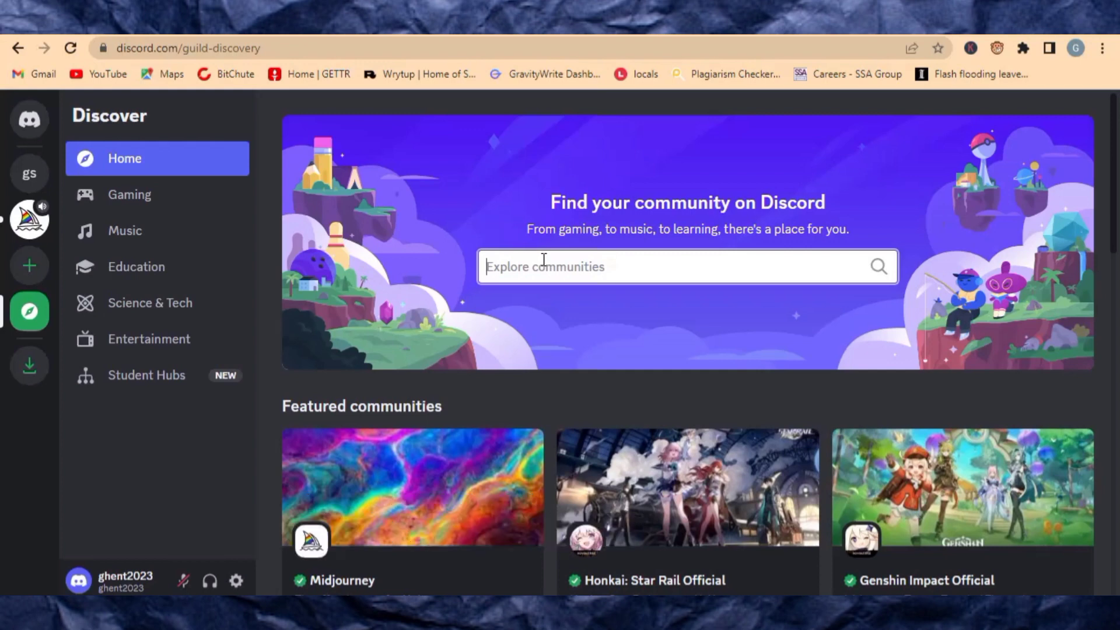
pyautogui.write('blue willow')
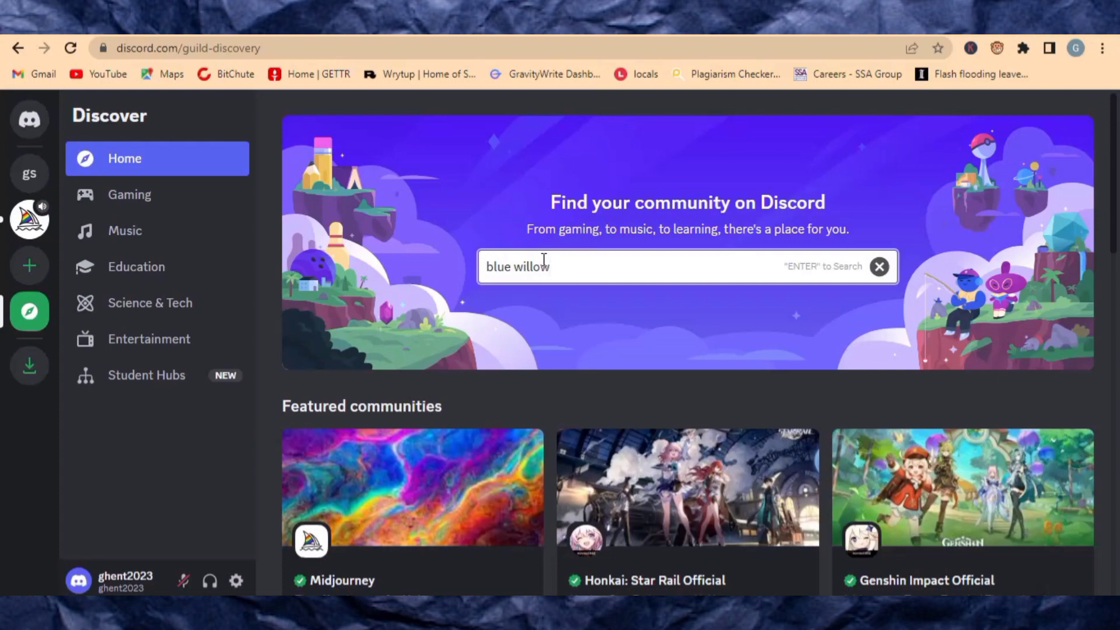
pyautogui.press('Return')
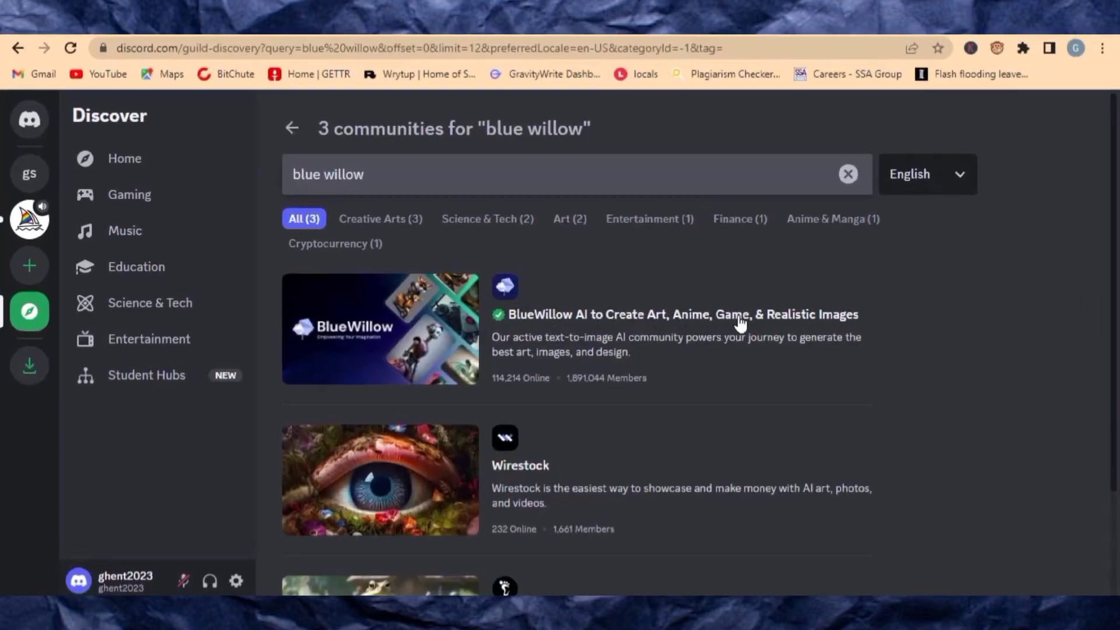
# Preview the BlueWillow AI server and request to join it, triggering the hCaptcha check
pyautogui.click(635, 324)
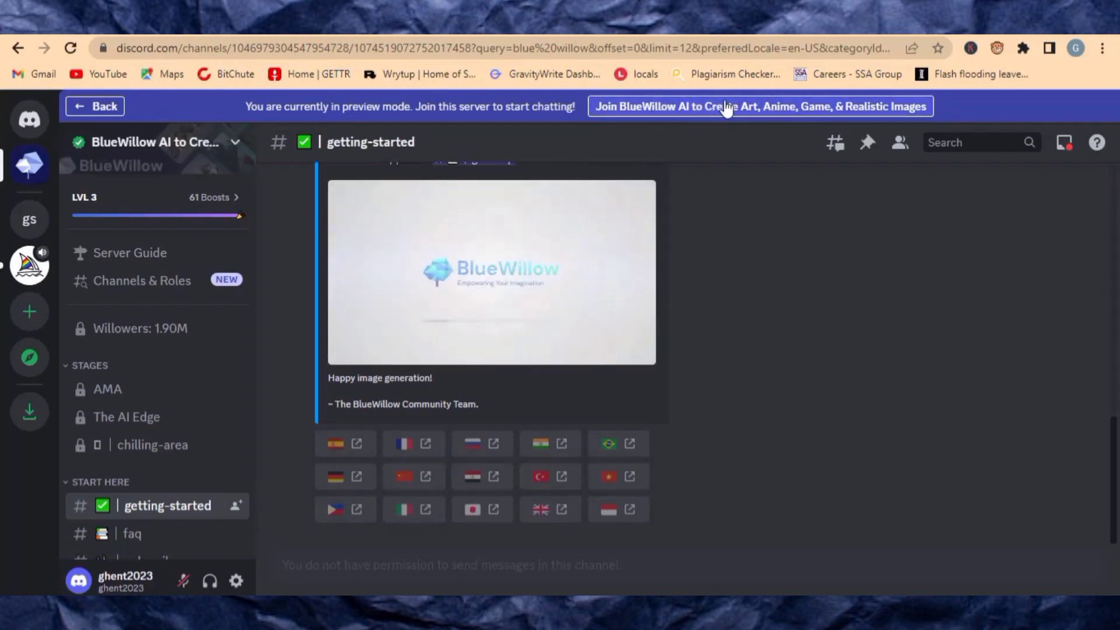
pyautogui.click(698, 112)
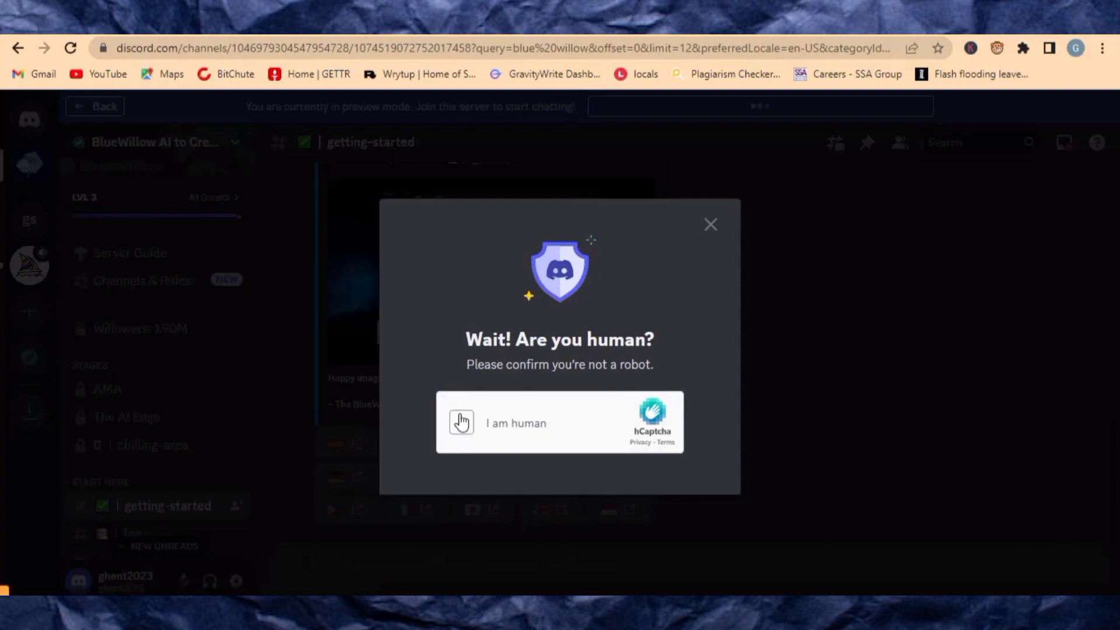
# Tick the hCaptcha 'I am human' checkbox to pass verification
pyautogui.click(464, 422)
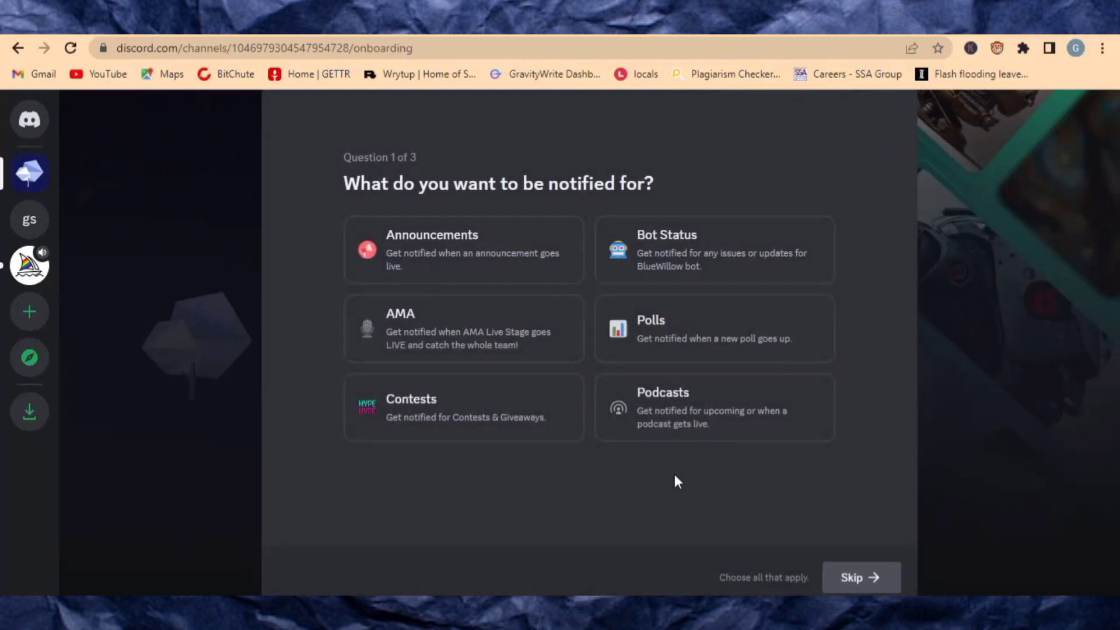
# Skip notification preferences, choose English support, accept the subscription terms and finish onboarding
pyautogui.click(859, 577)
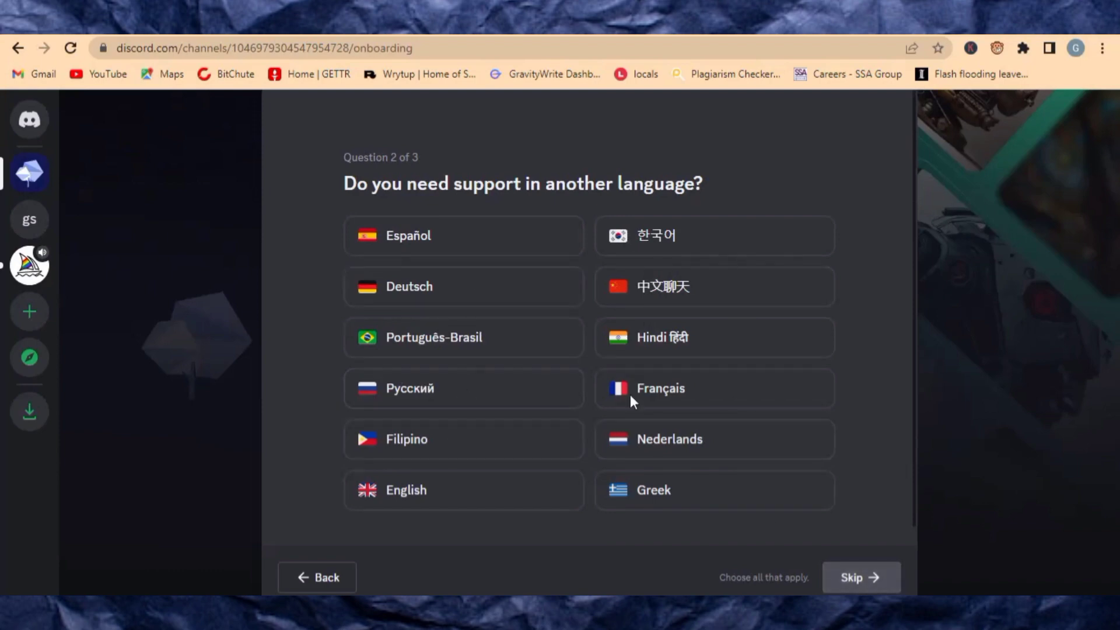
pyautogui.click(482, 507)
pyautogui.click(869, 583)
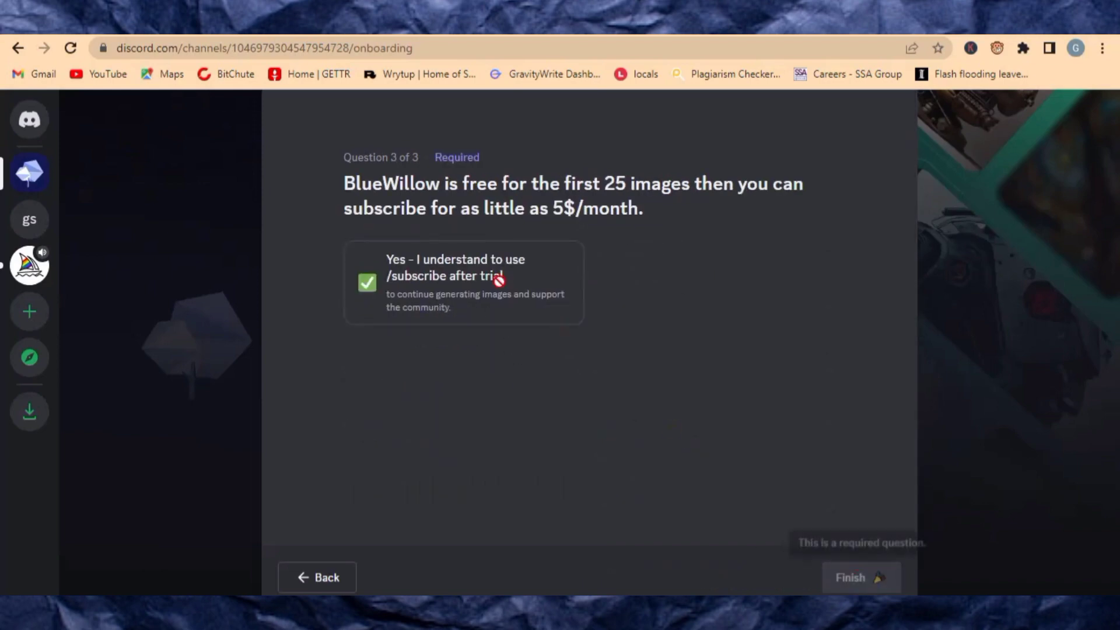
pyautogui.click(479, 273)
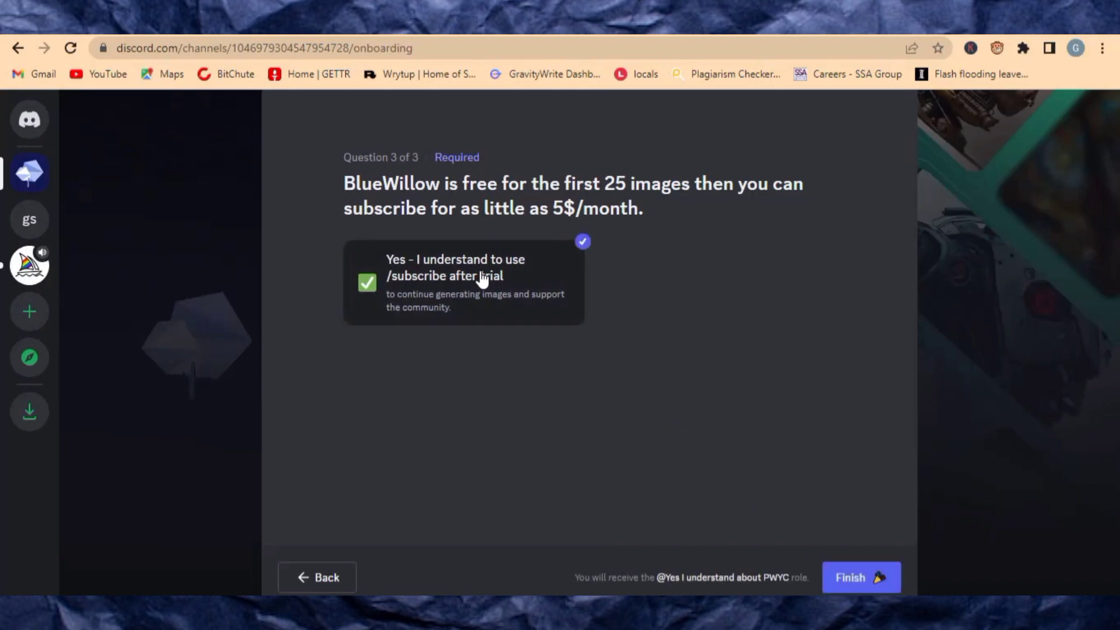
pyautogui.click(850, 577)
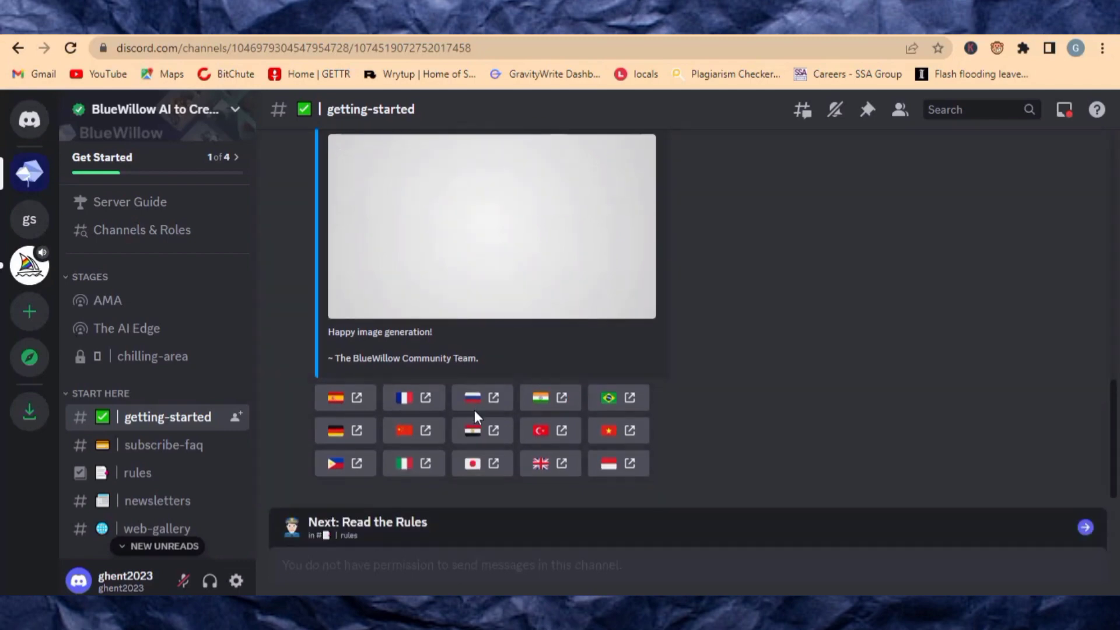
pyautogui.scroll(10, 551, 356)
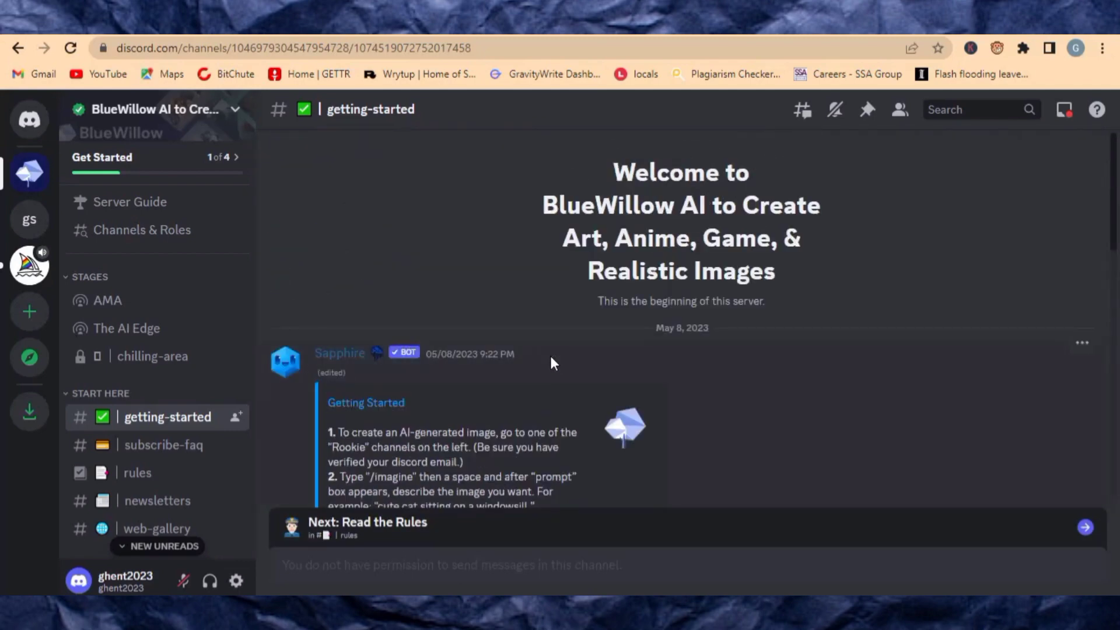
pyautogui.scroll(-10, 551, 358)
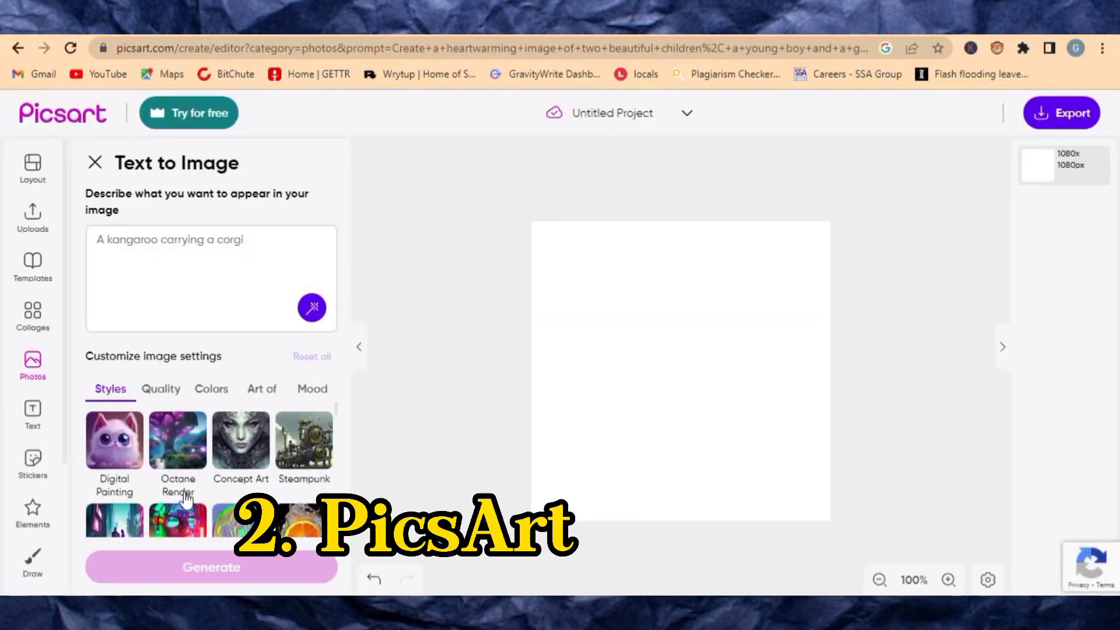
# Paste the copied prompt about two children lost in an enchanted forest into the description box
pyautogui.scroll(-4, 186, 501)
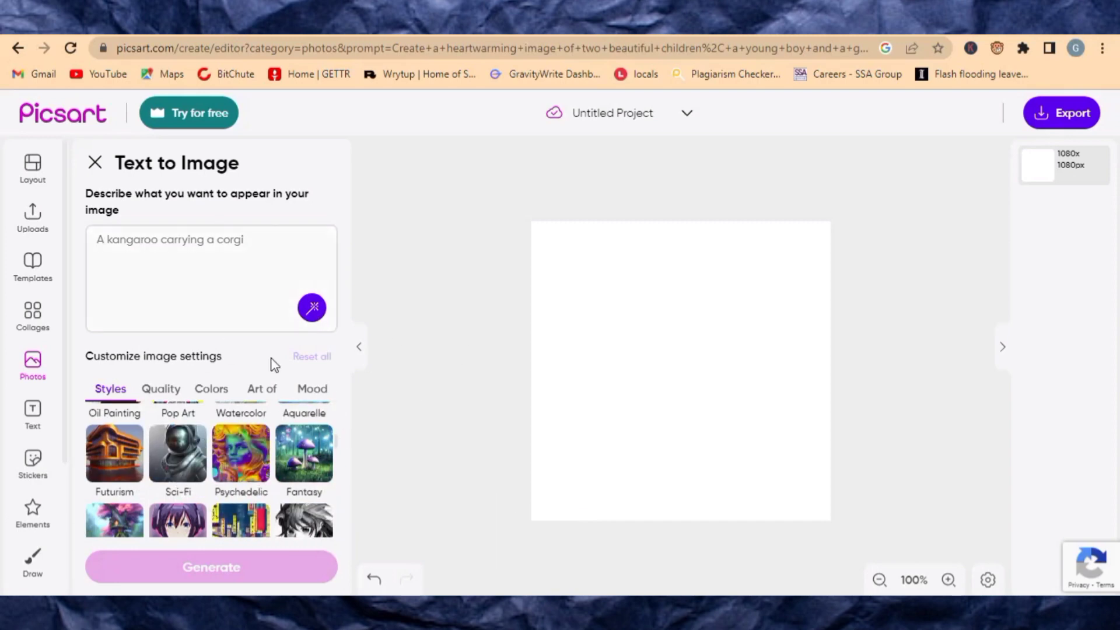
pyautogui.rightClick(154, 248)
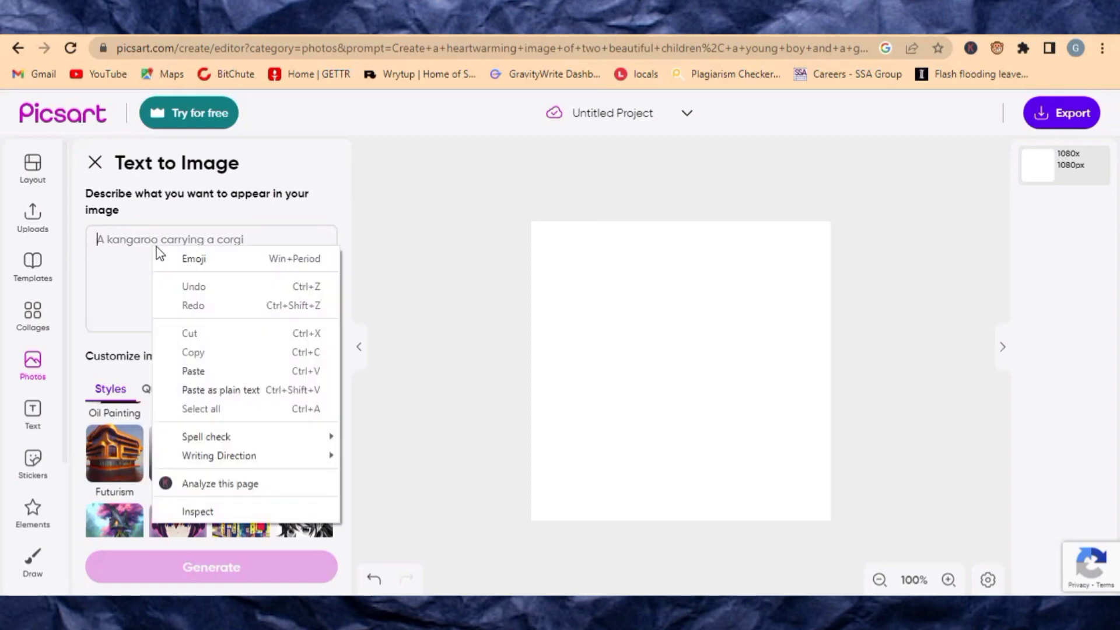
pyautogui.click(193, 371)
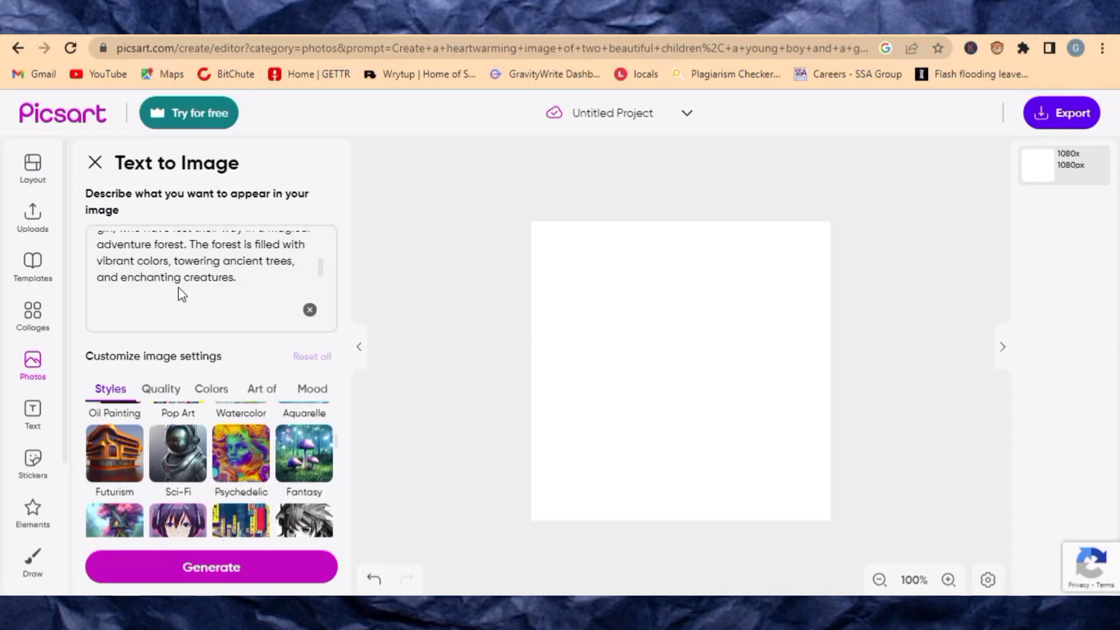
pyautogui.scroll(-1, 204, 443)
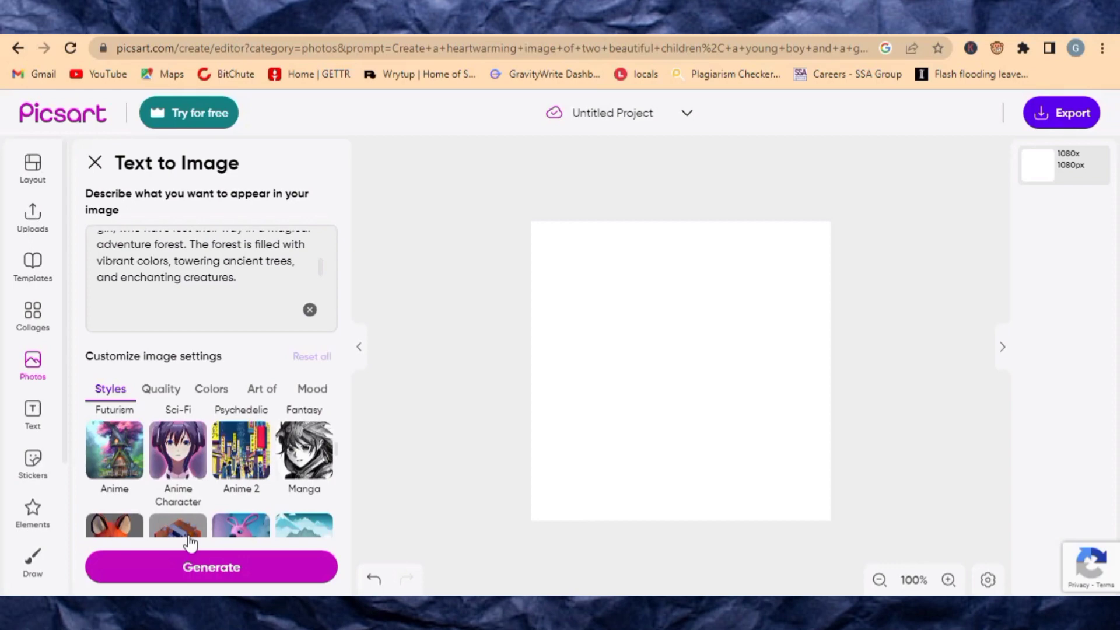
# Generate four forest images from the prompt, placing one on the canvas
pyautogui.click(213, 569)
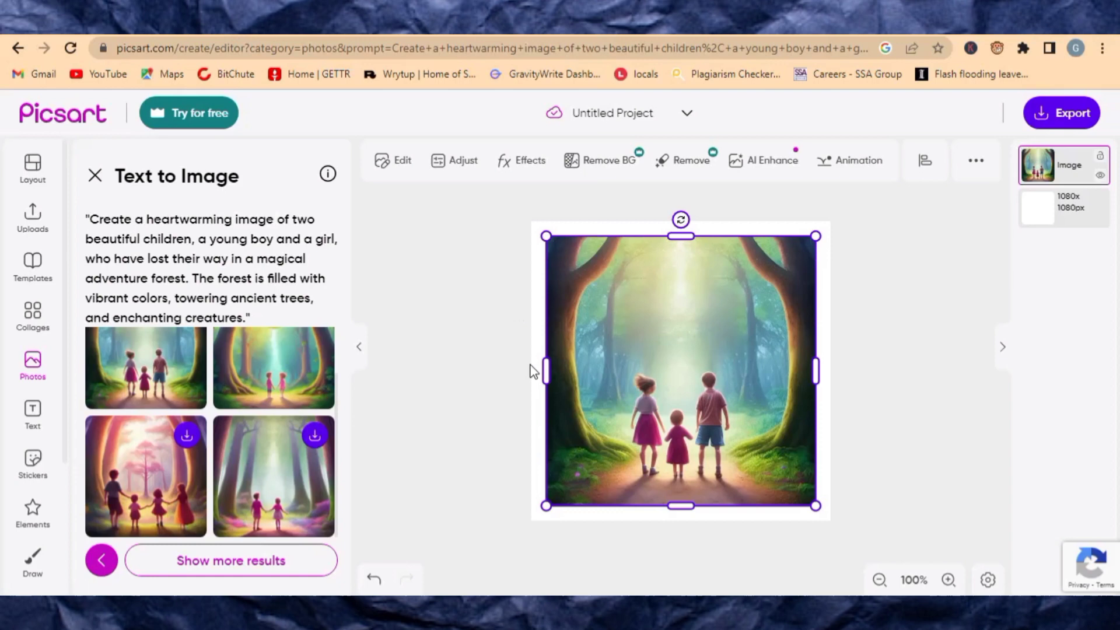
# Export the forest image as JPG, downloading Untitled Project.jpg
pyautogui.click(1080, 115)
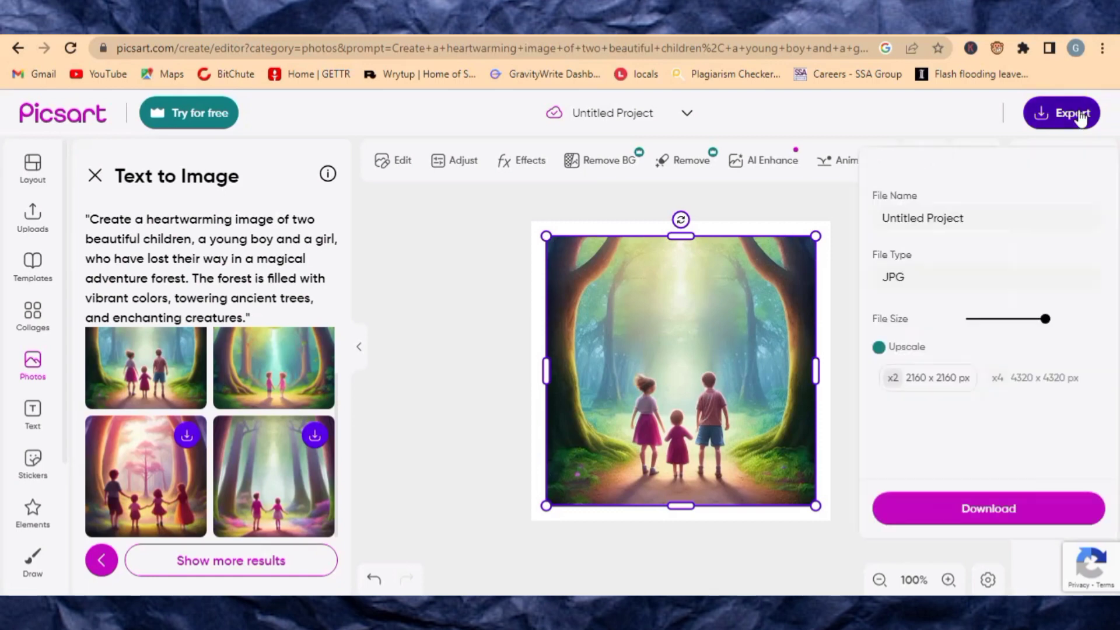
pyautogui.click(985, 512)
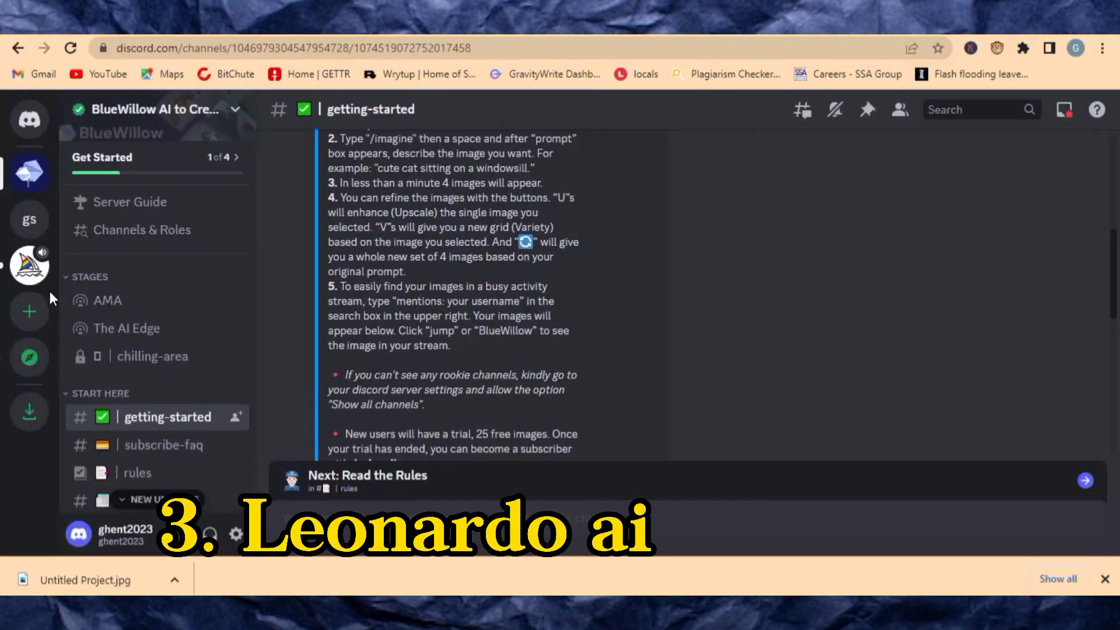
# Replace the discovery search with 'leonado ai' so the verified Leonardo.Ai server is listed
pyautogui.scroll(2, 146, 417)
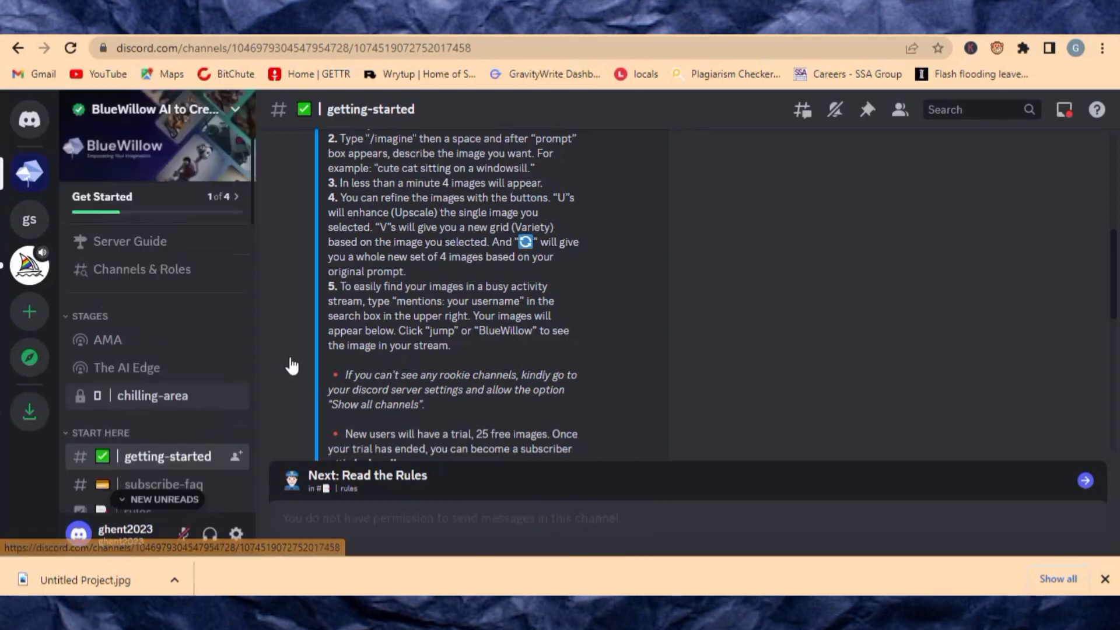
pyautogui.scroll(5, 292, 366)
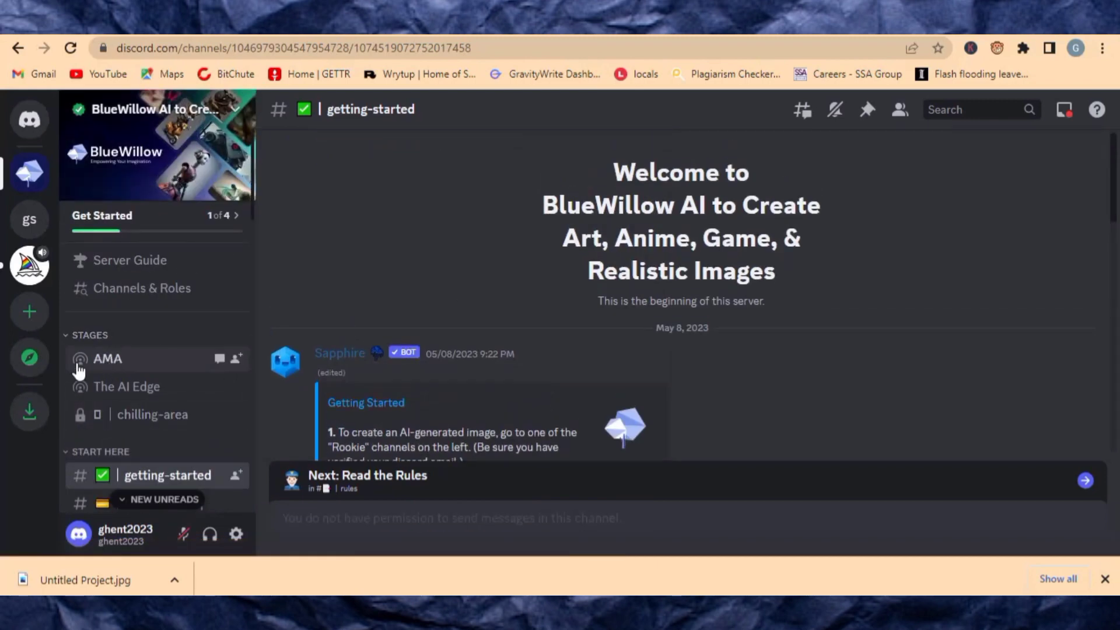
pyautogui.click(23, 358)
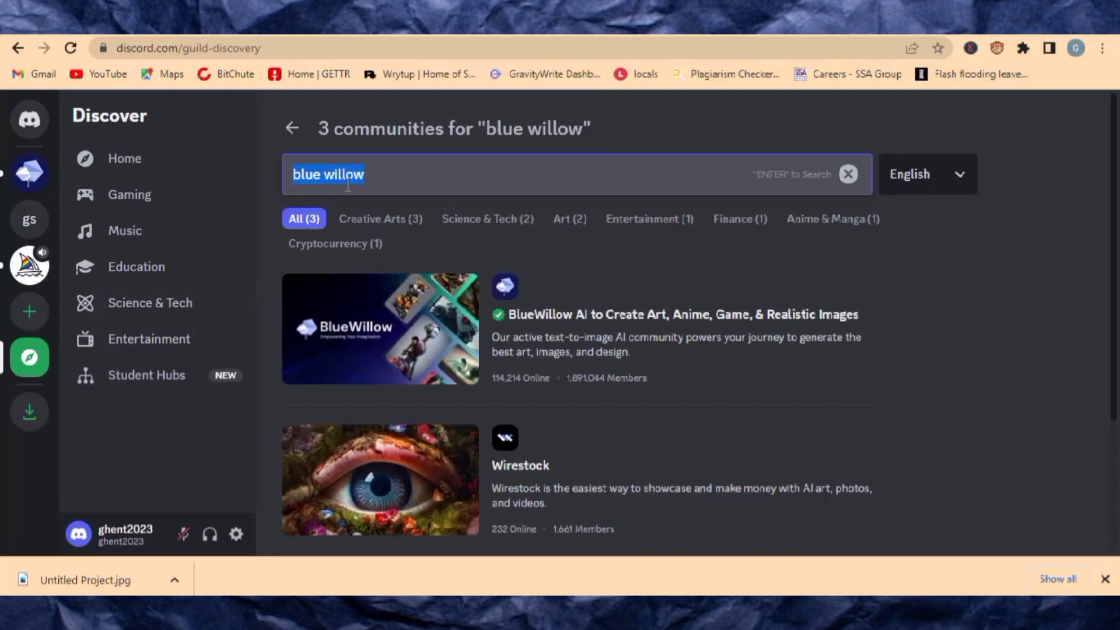
pyautogui.press('BackSpace')
pyautogui.write('le')
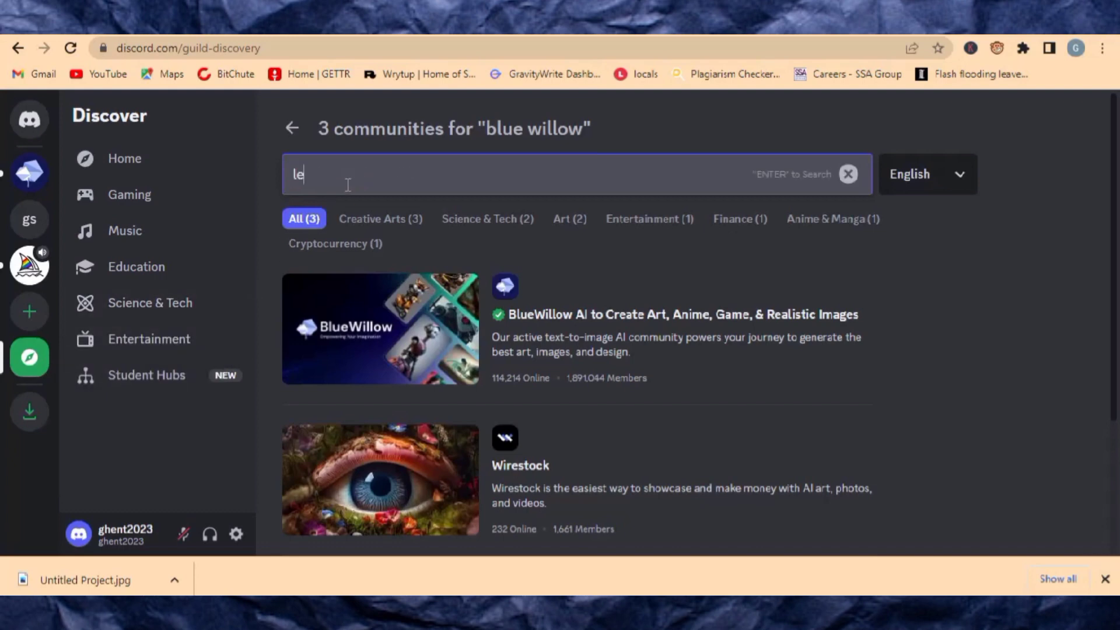
pyautogui.write('ona')
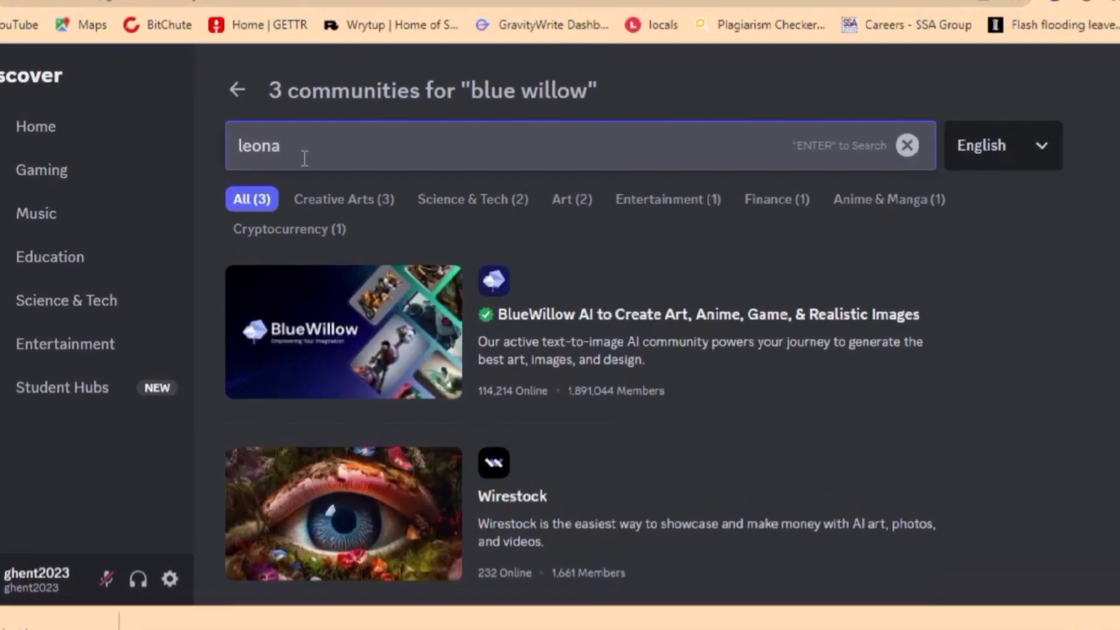
pyautogui.write('do ai')
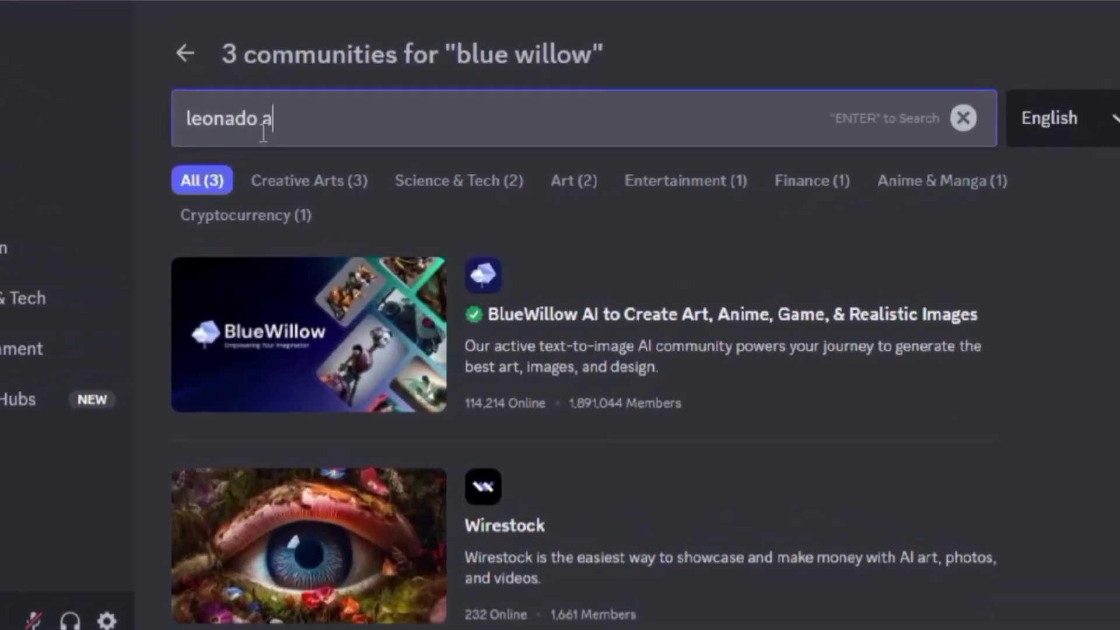
pyautogui.press('Return')
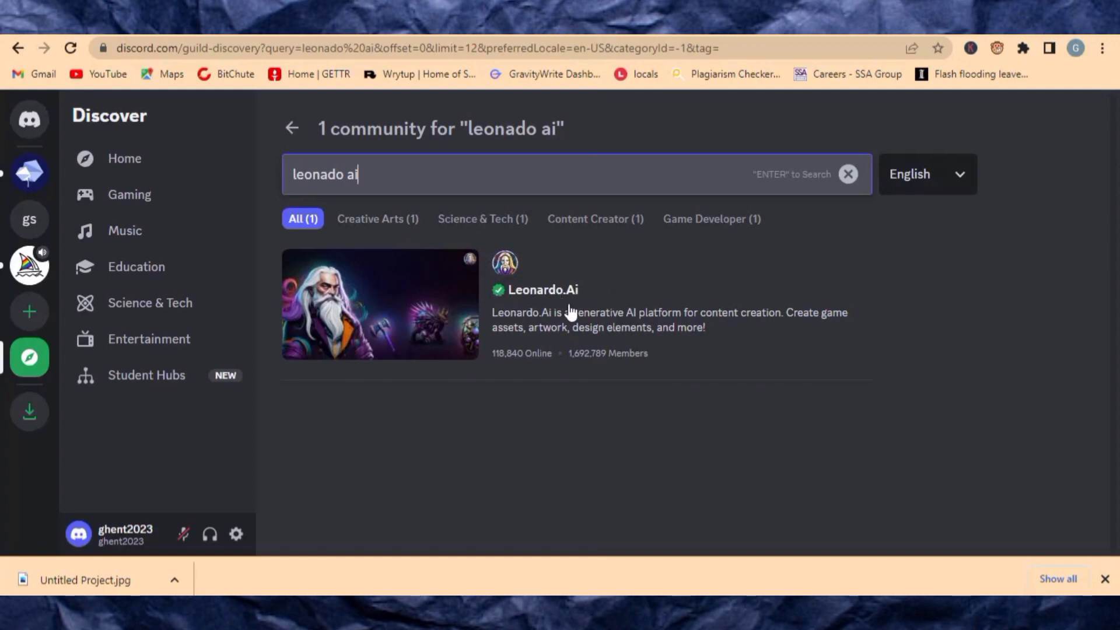
# Preview the Leonardo.Ai server, showing its announcements channel with the 18/07/23 changelog
pyautogui.click(540, 301)
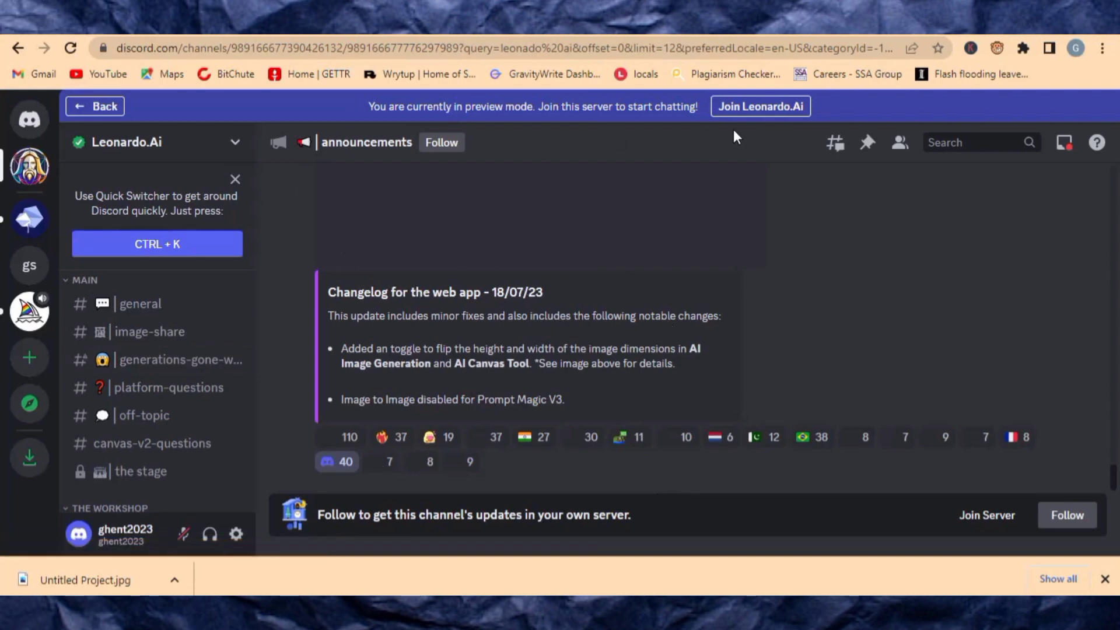
# Request to join Leonardo.Ai from the preview-mode banner
pyautogui.click(772, 110)
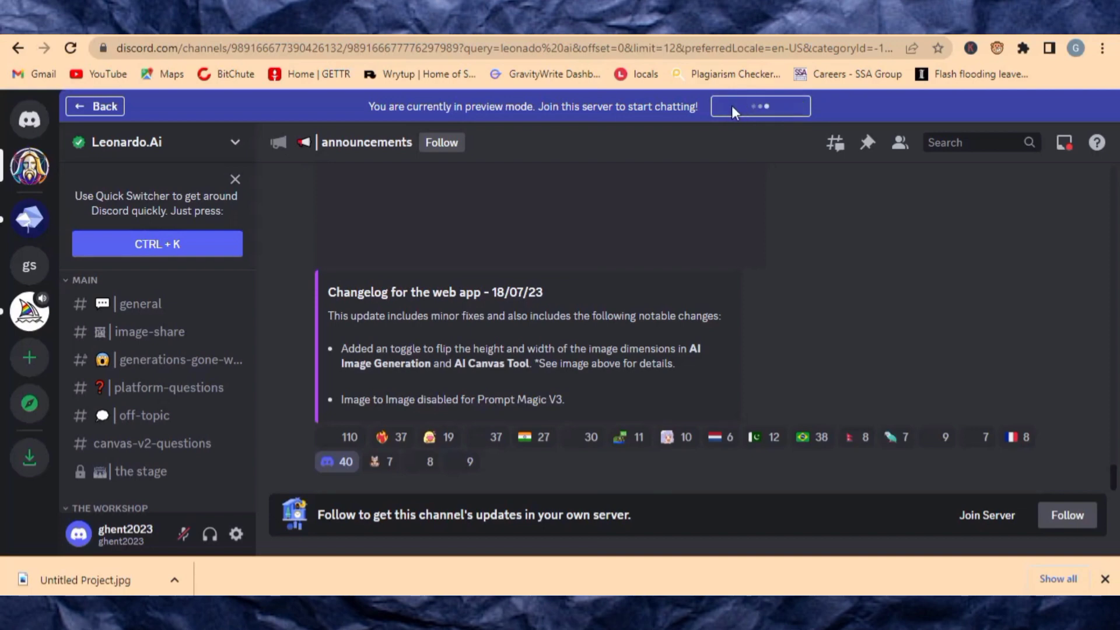